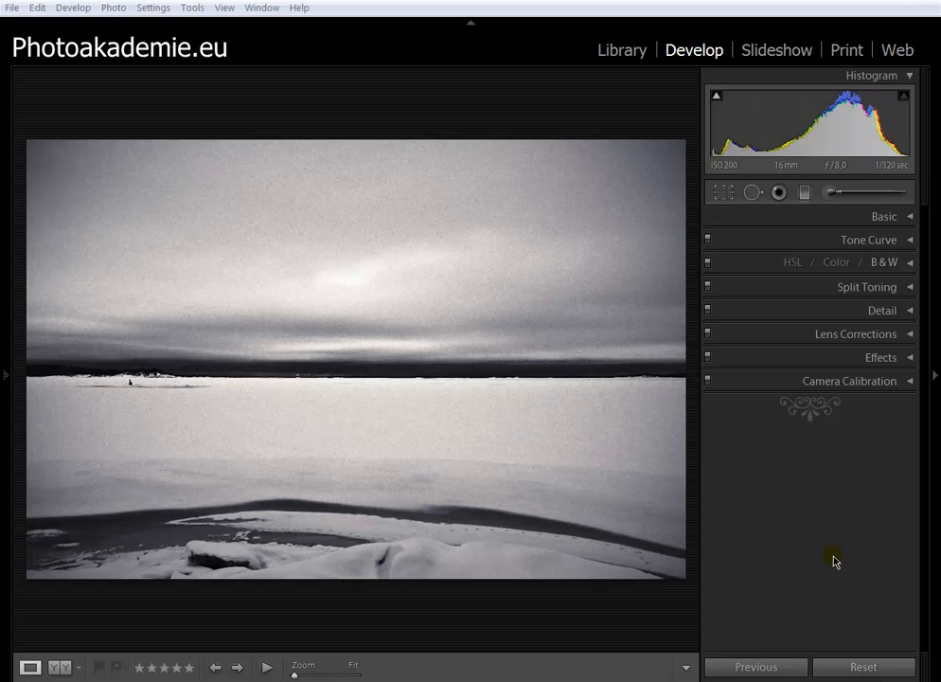
# - Examine the Basic adjustments and the Black & White Mix settings applied to the winter landscape photo
pyautogui.click(855, 216)
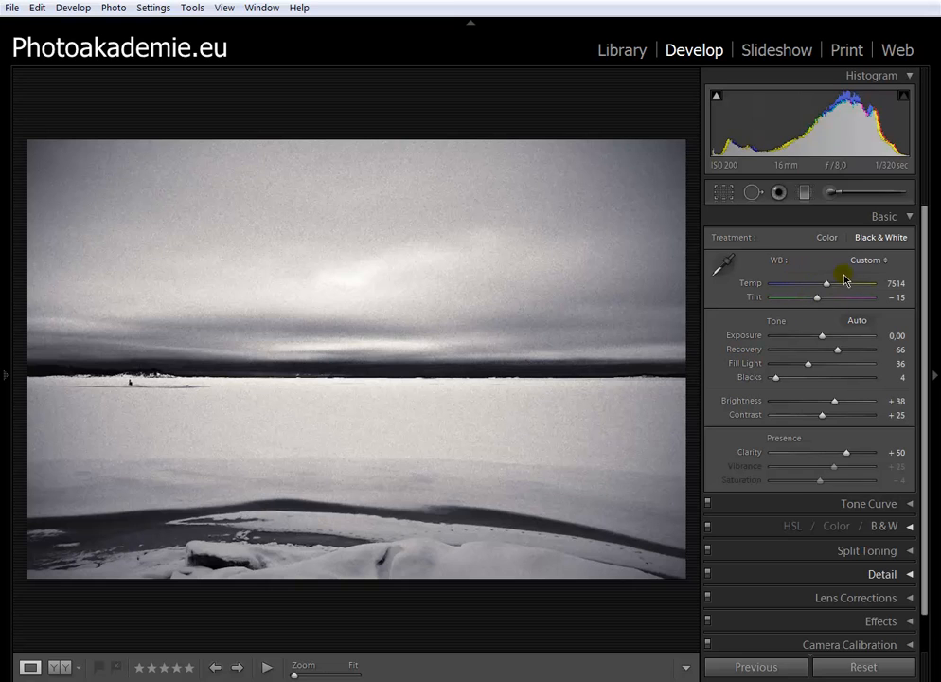
pyautogui.click(879, 218)
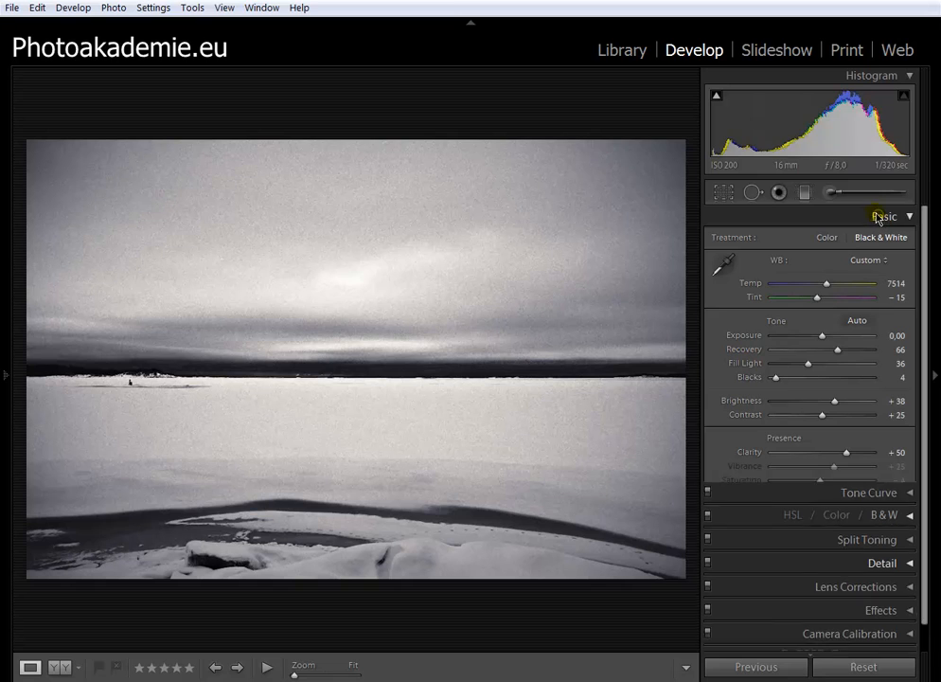
pyautogui.click(882, 266)
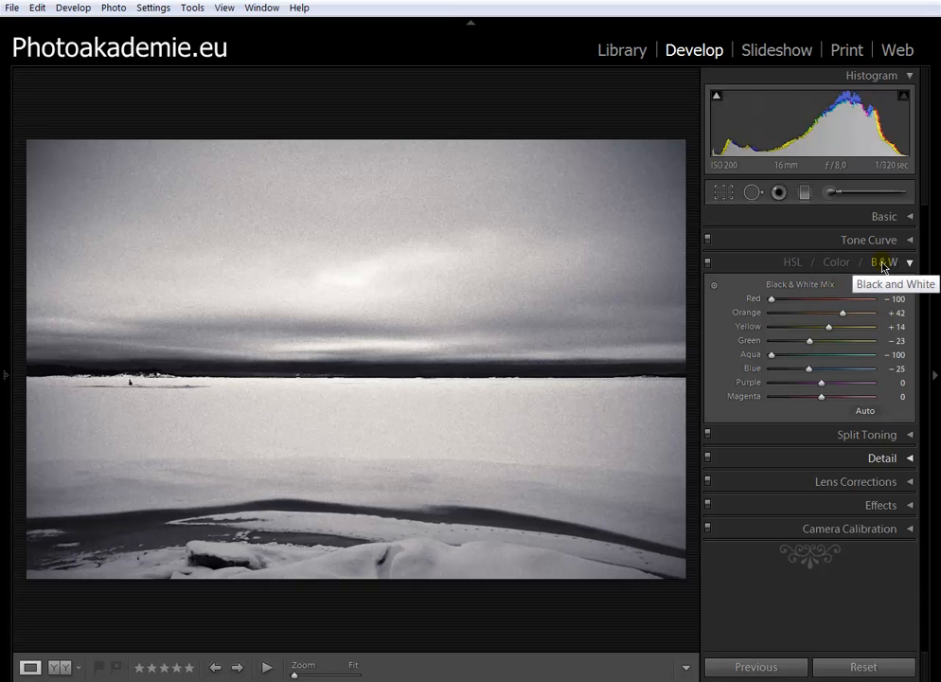
pyautogui.click(882, 265)
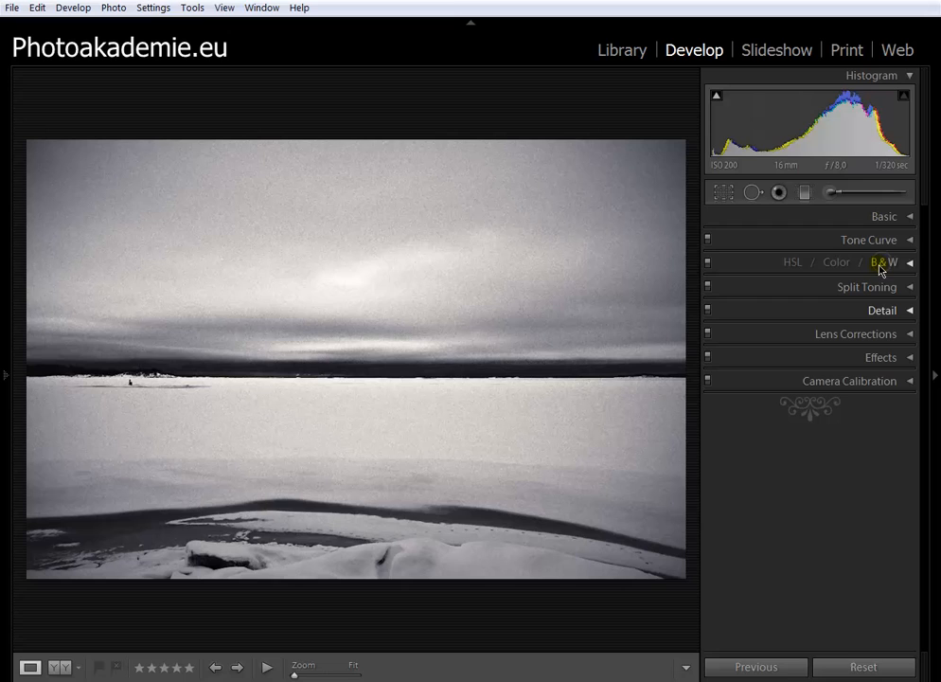
# - Turn off the black and white mix and switch the photo to its colour rendering through HSL
pyautogui.click(708, 266)
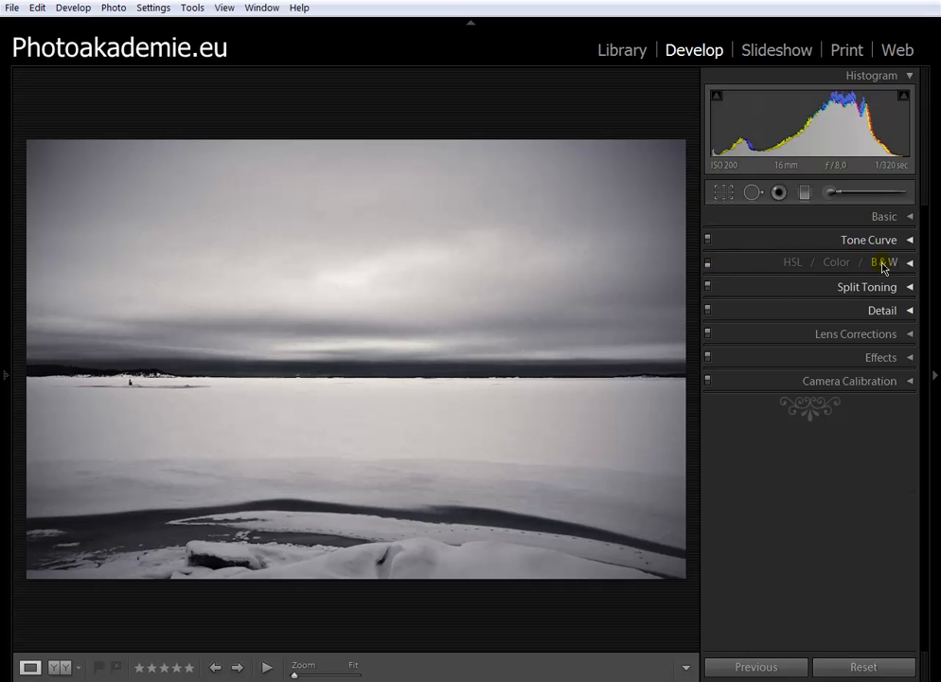
pyautogui.click(883, 265)
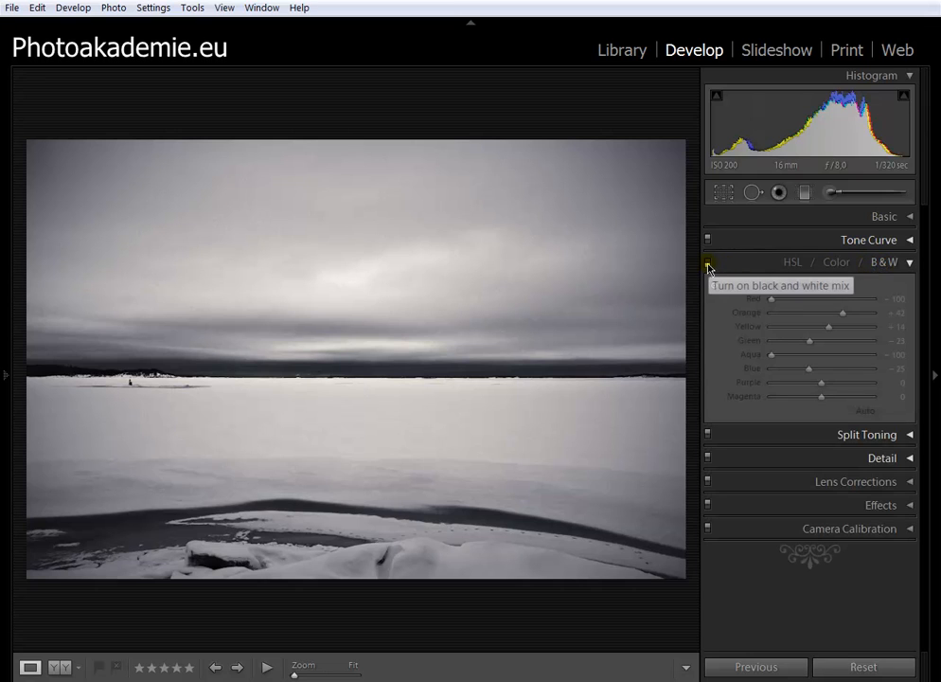
pyautogui.click(792, 263)
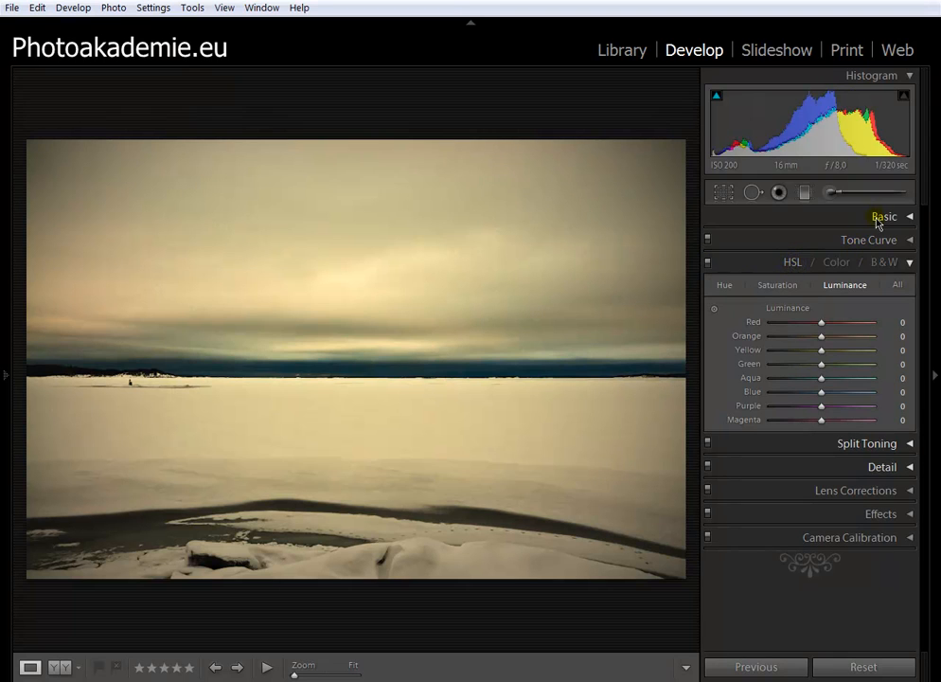
pyautogui.click(794, 262)
# - Show the Basic adjustments, convert the photo back to black and white and turn the mix on again
pyautogui.click(875, 217)
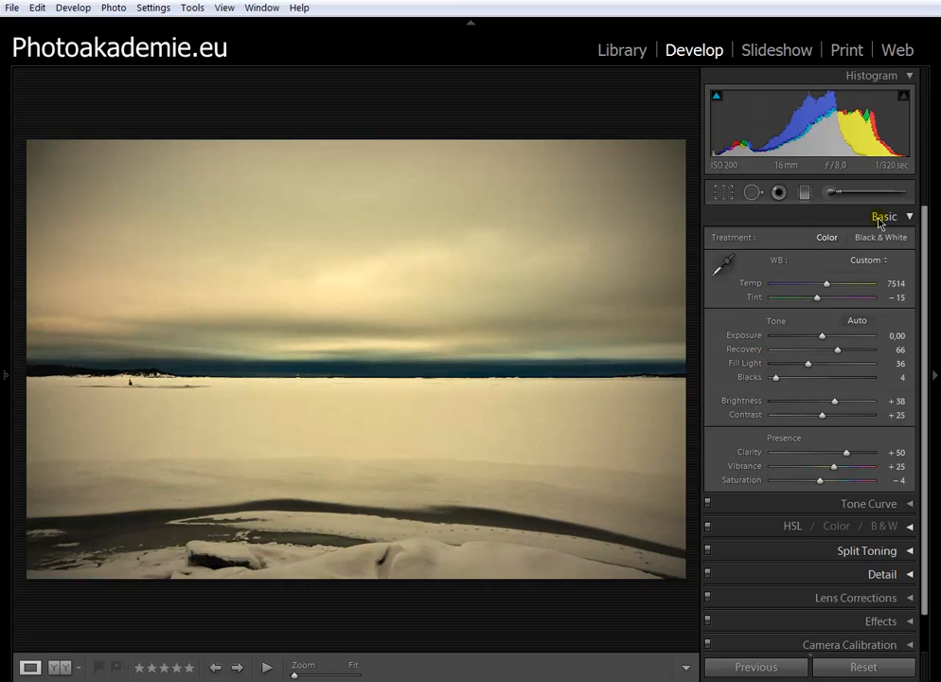
pyautogui.click(885, 529)
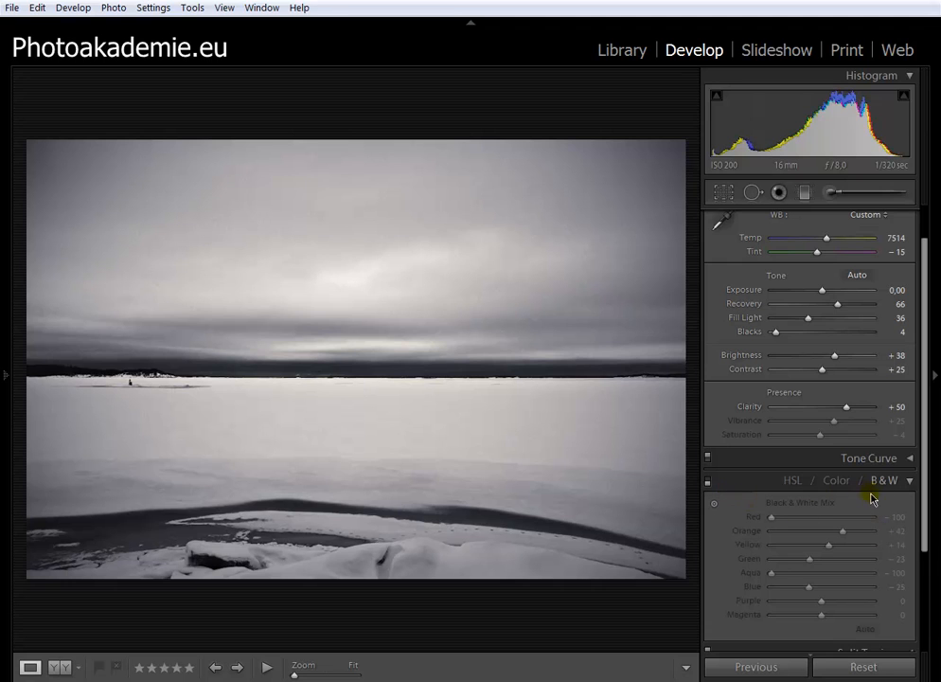
pyautogui.click(707, 482)
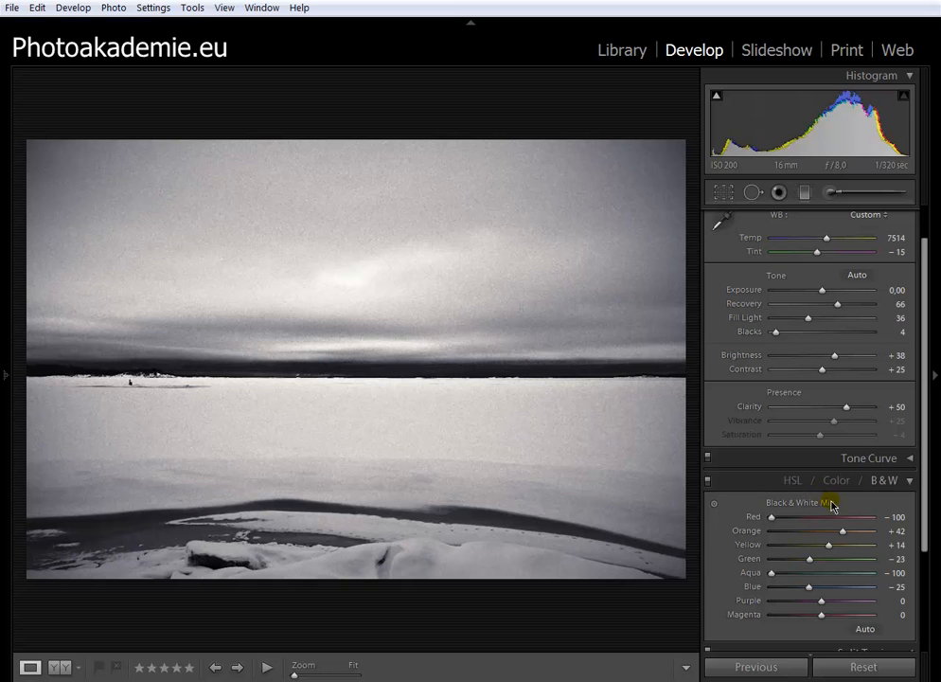
# - Try a white balance temperature of 7111 and a tint of −32, and restore the Enable Black & White Mix history state
pyautogui.moveTo(925, 248); pyautogui.dragTo(916, 224)
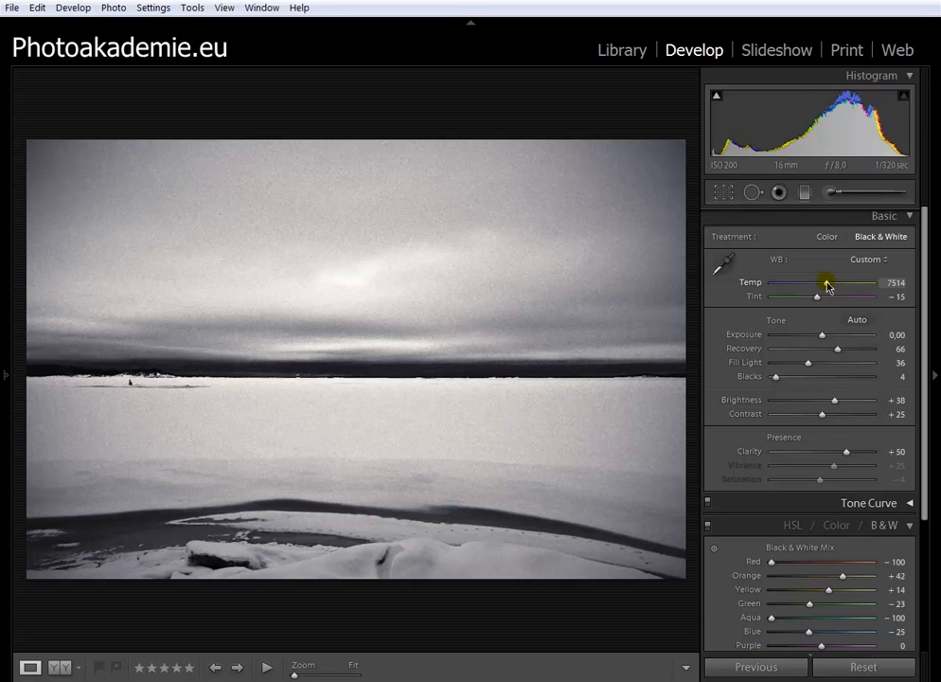
pyautogui.moveTo(827, 286)
pyautogui.mouseDown()
pyautogui.moveTo(800, 282)
pyautogui.moveTo(855, 284)
pyautogui.moveTo(823, 286)
pyautogui.mouseUp()
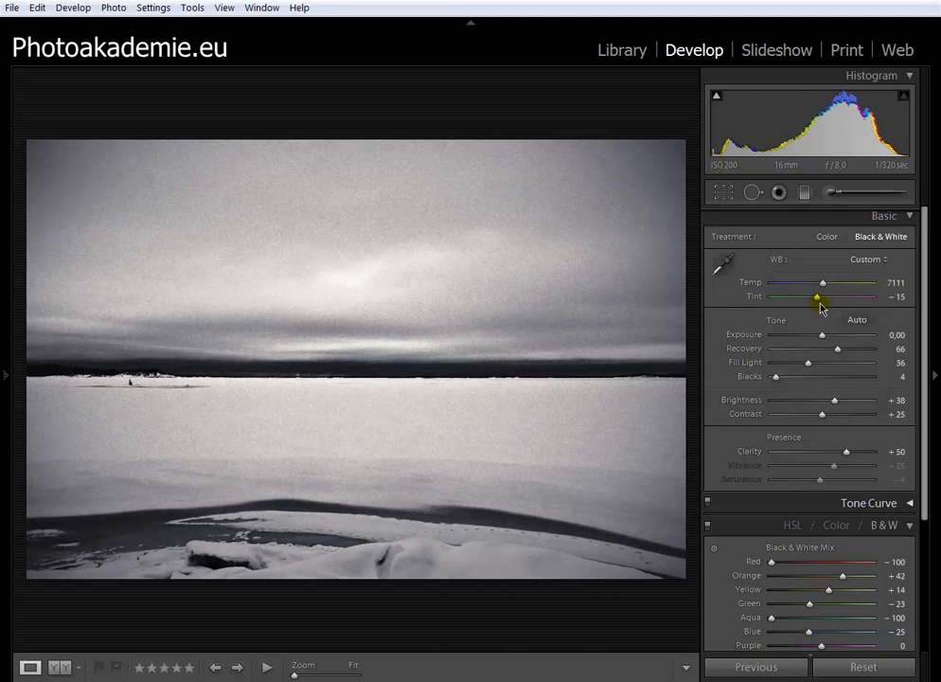
pyautogui.moveTo(818, 299)
pyautogui.mouseDown()
pyautogui.moveTo(799, 296)
pyautogui.moveTo(858, 303)
pyautogui.moveTo(811, 303)
pyautogui.mouseUp()
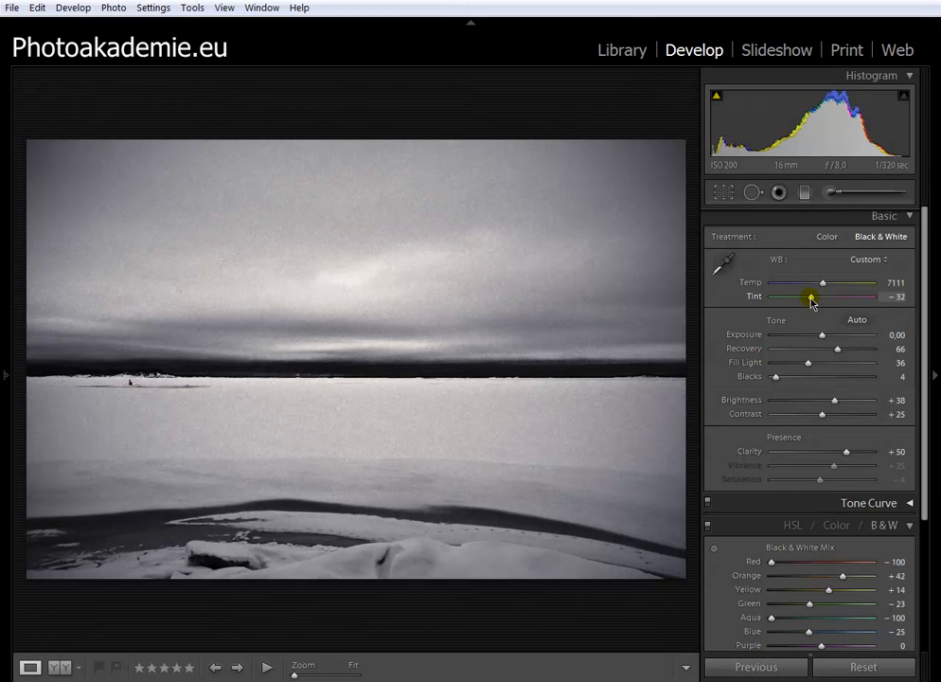
pyautogui.moveTo(8, 381)
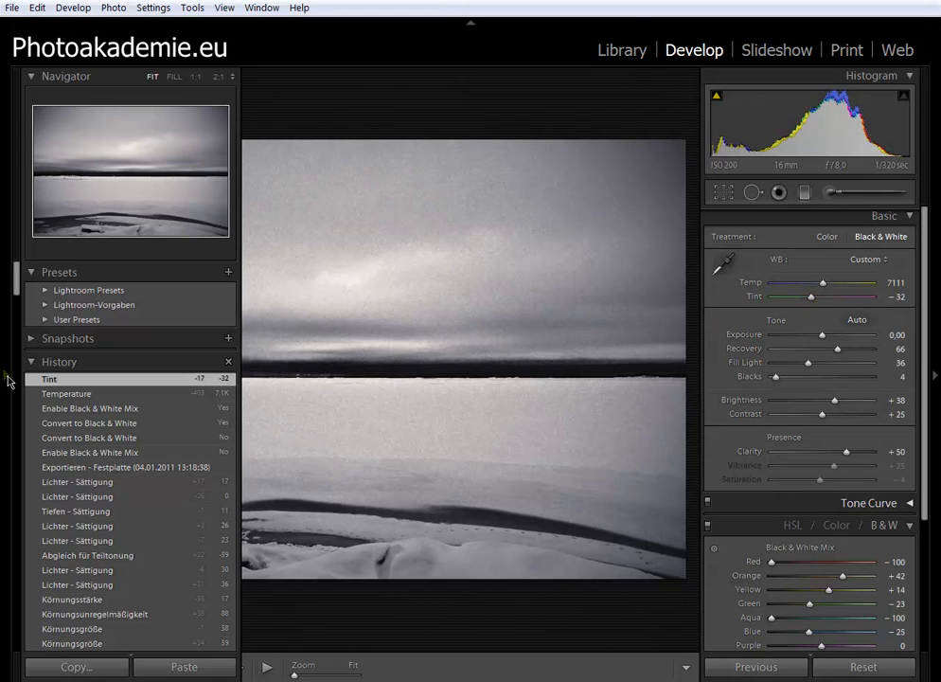
pyautogui.click(50, 411)
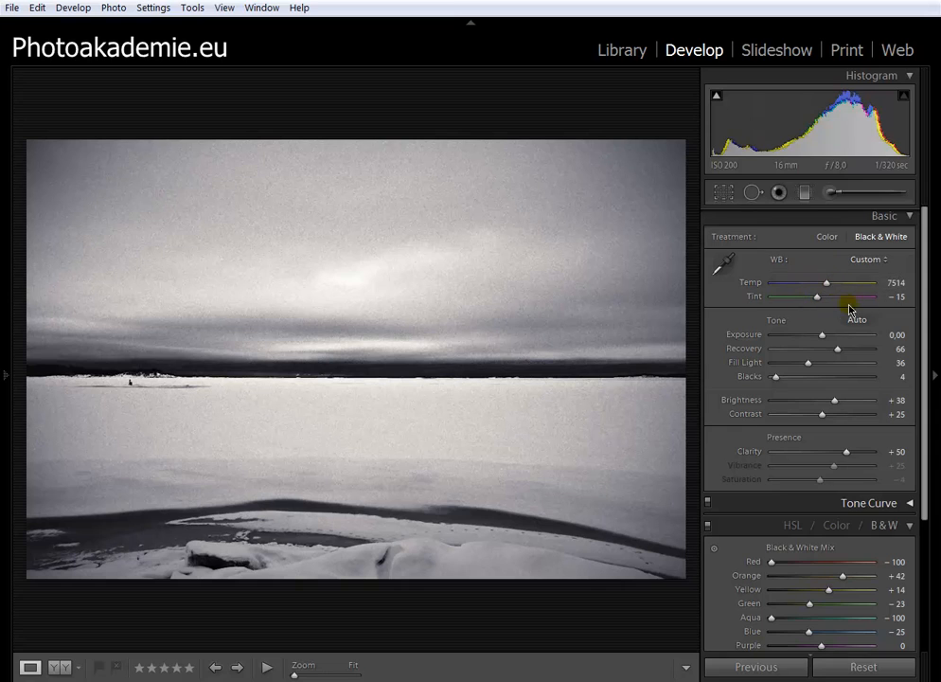
# - Try a highlight Recovery of 11 with a highlight clipping check, and revert it through the history
pyautogui.moveTo(920, 249); pyautogui.dragTo(915, 417)
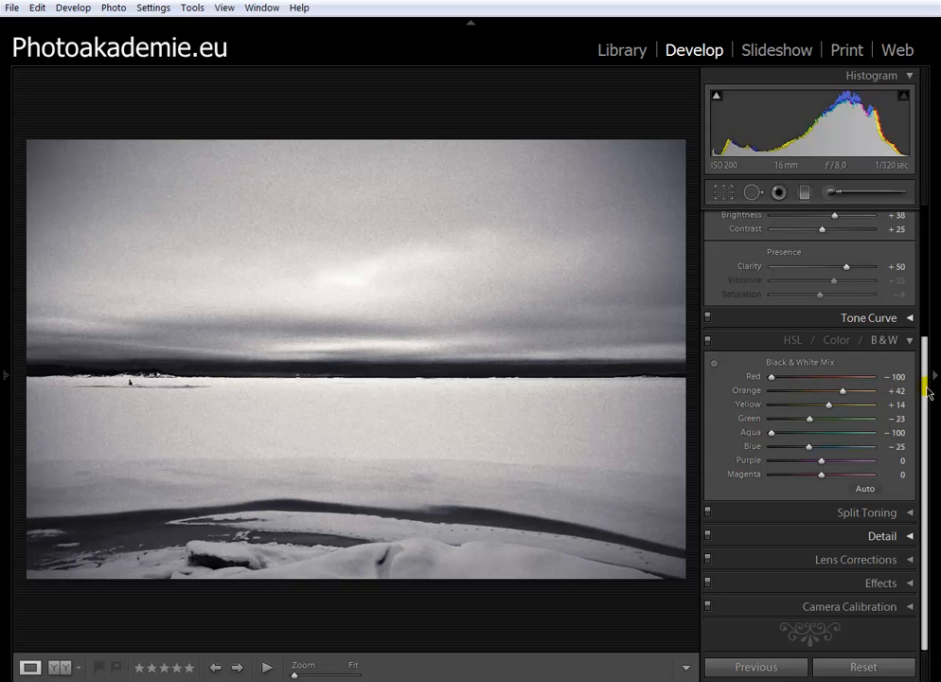
pyautogui.moveTo(925, 378); pyautogui.dragTo(927, 249)
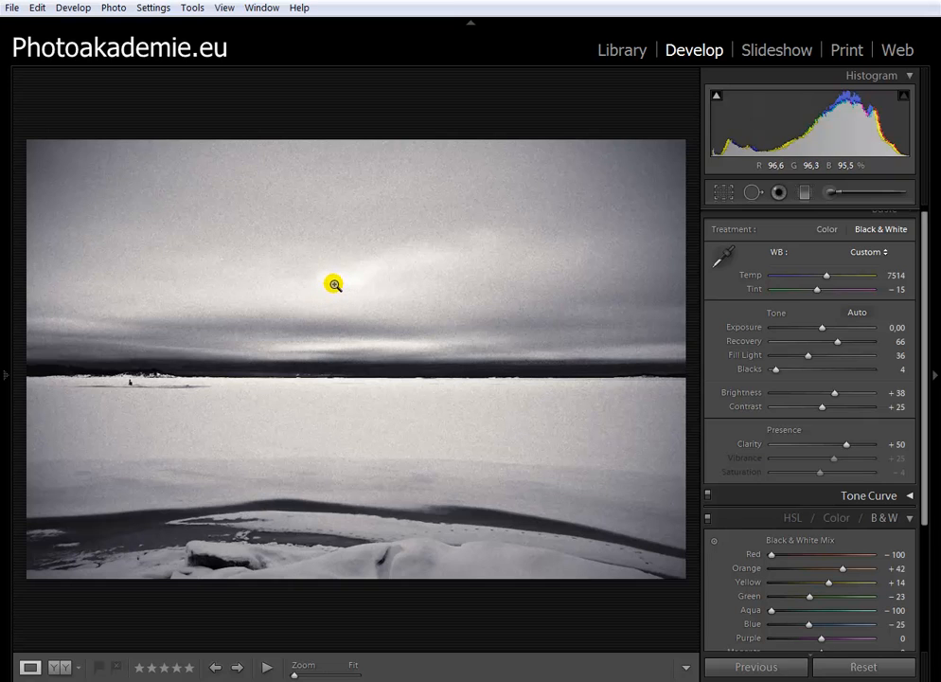
pyautogui.moveTo(902, 100)
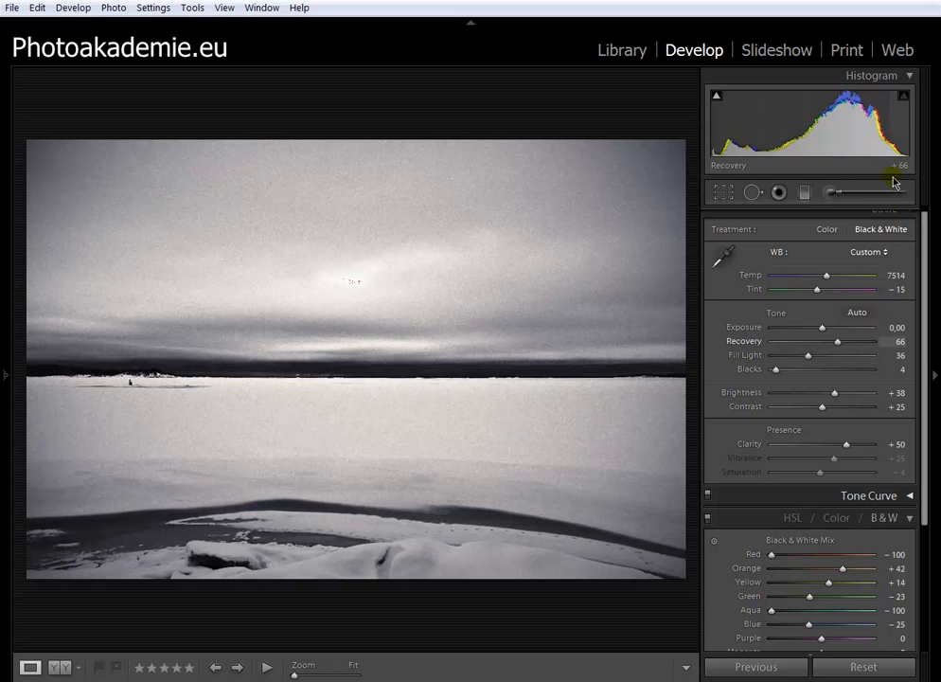
pyautogui.moveTo(838, 346); pyautogui.dragTo(784, 347)
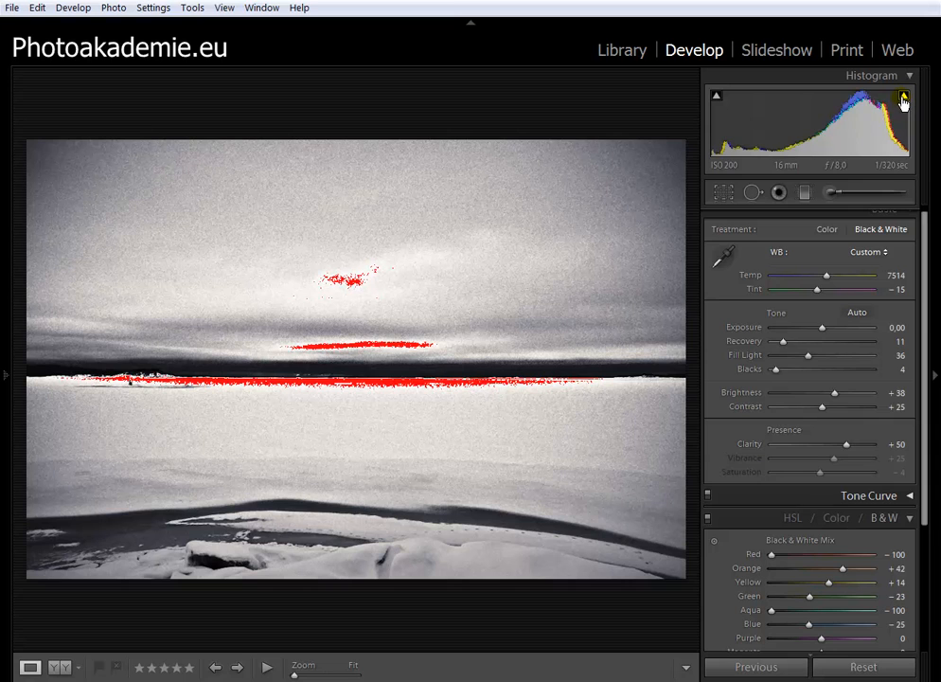
pyautogui.moveTo(10, 377)
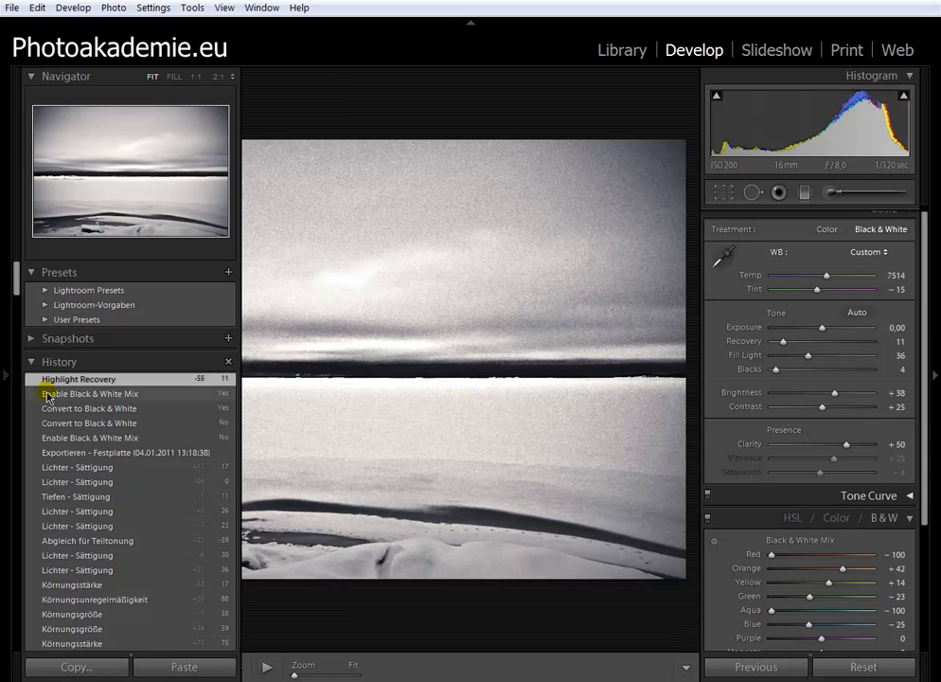
pyautogui.click(47, 395)
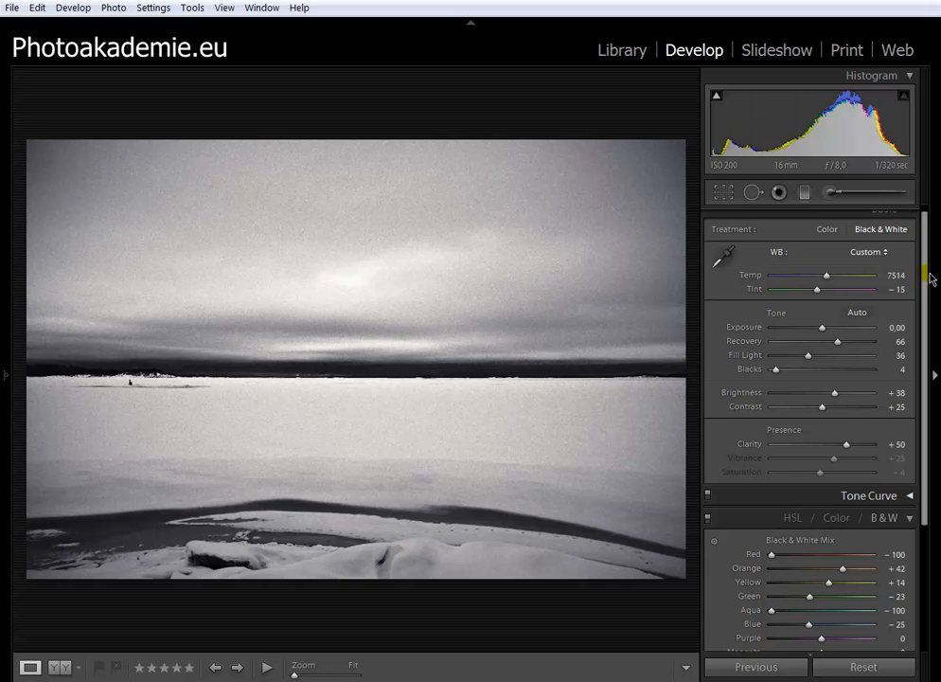
# - Examine the colour values of the Black & White Mix and the shape of the custom Tone Curve
pyautogui.scroll(1, 923, 256)
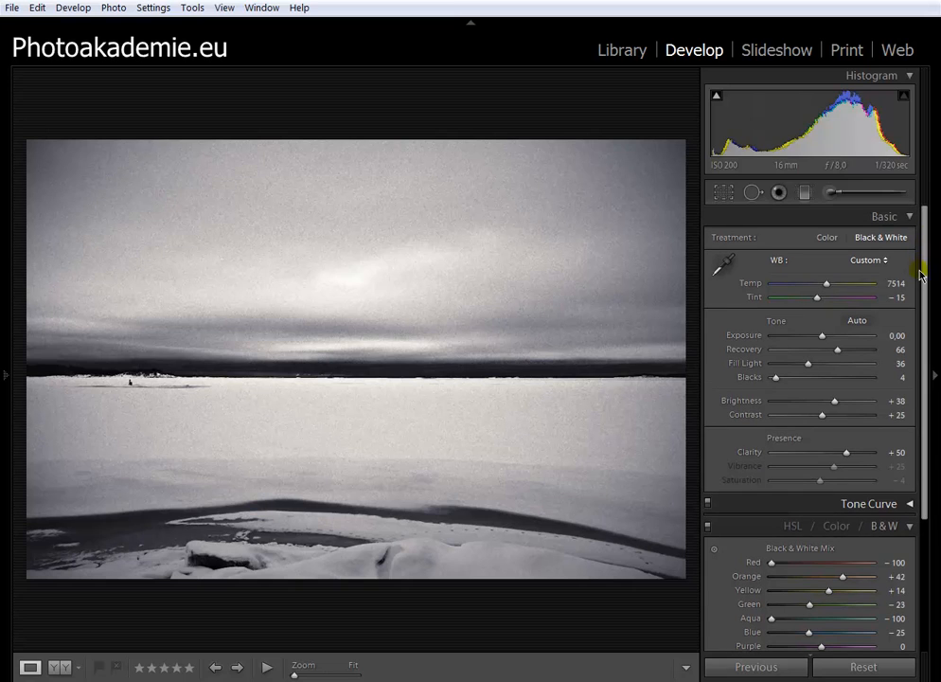
pyautogui.click(909, 217)
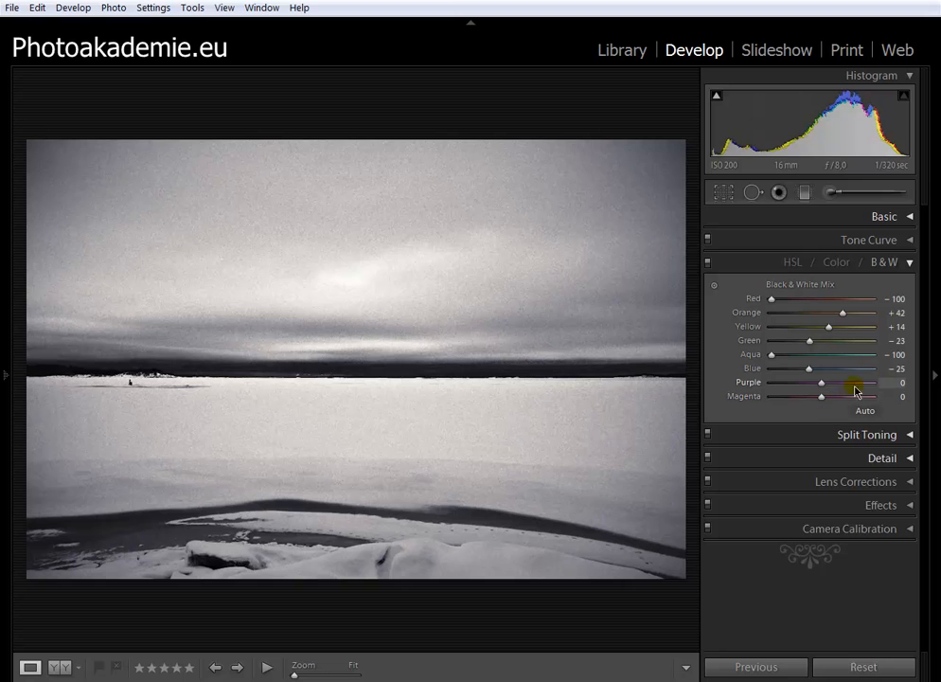
pyautogui.click(885, 263)
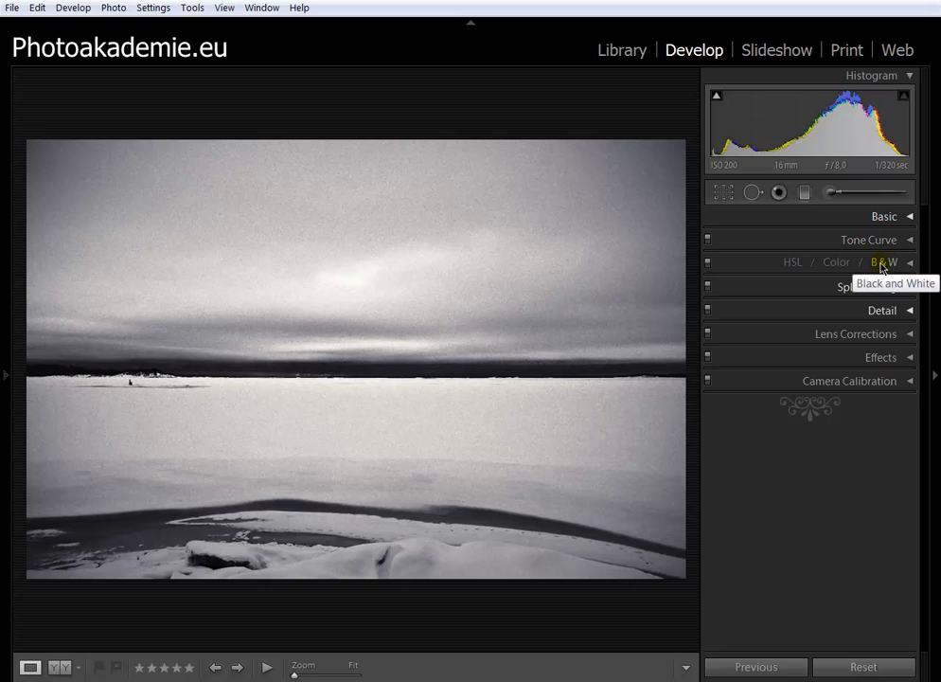
pyautogui.click(877, 241)
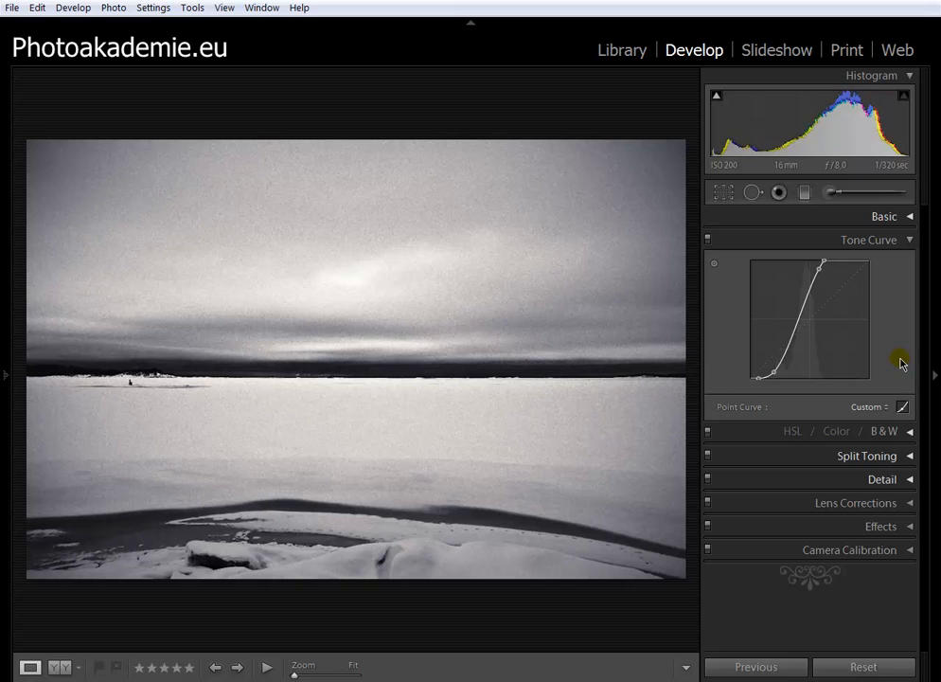
pyautogui.click(886, 241)
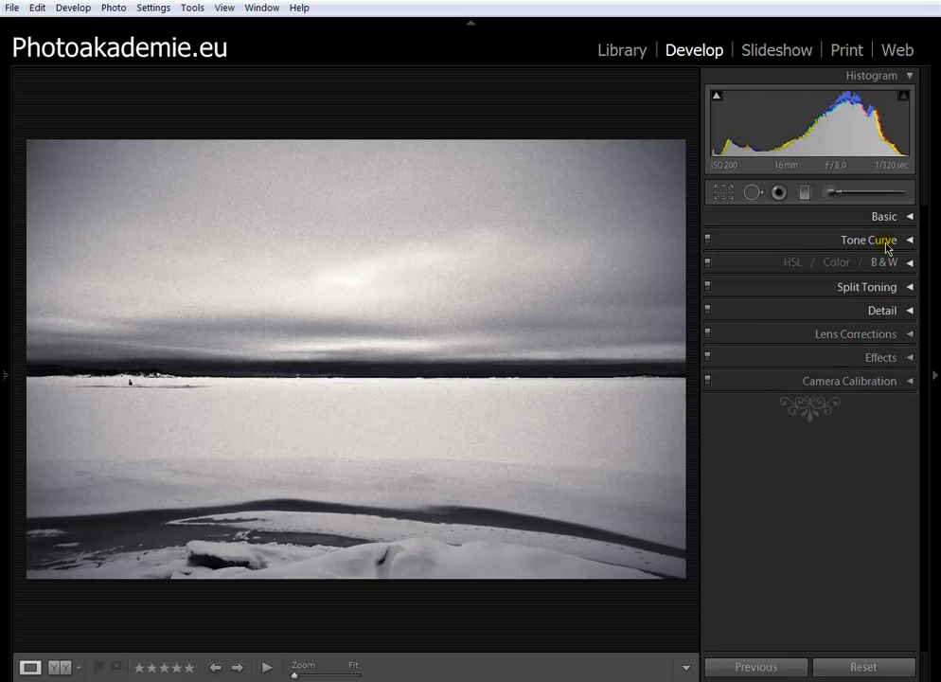
# - Examine the Split Toning colours and balance, and the sharpening and noise reduction settings under Detail
pyautogui.click(845, 288)
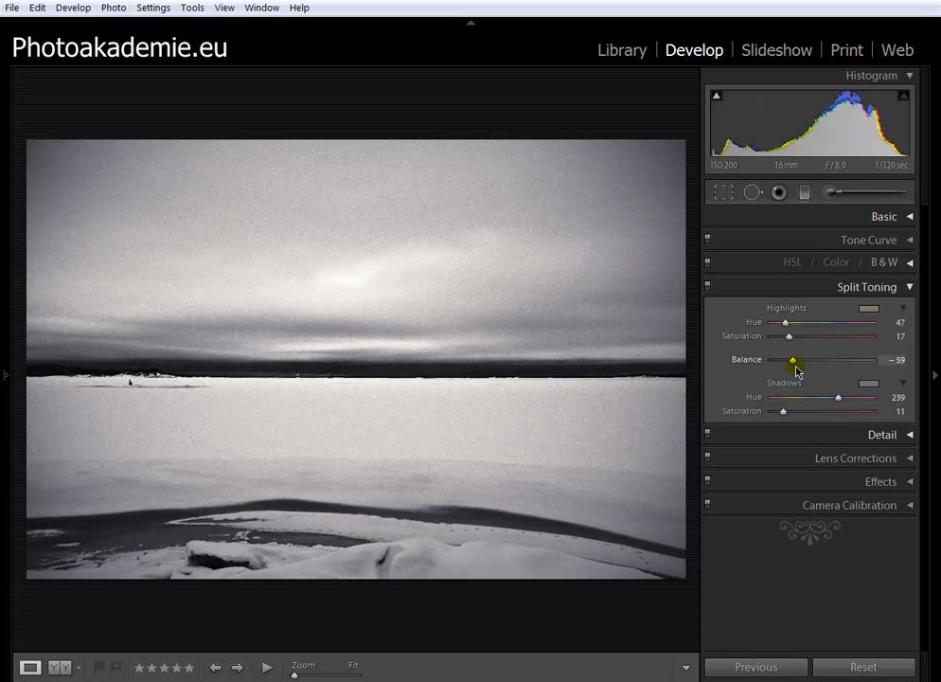
pyautogui.moveTo(793, 362); pyautogui.dragTo(792, 391)
pyautogui.click(873, 289)
pyautogui.click(882, 313)
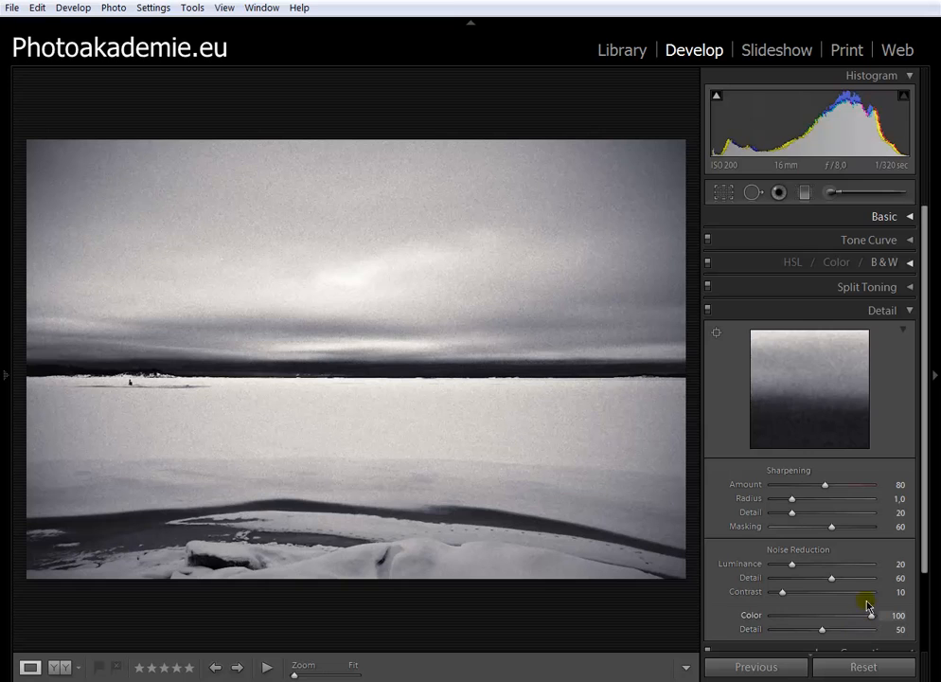
pyautogui.click(881, 312)
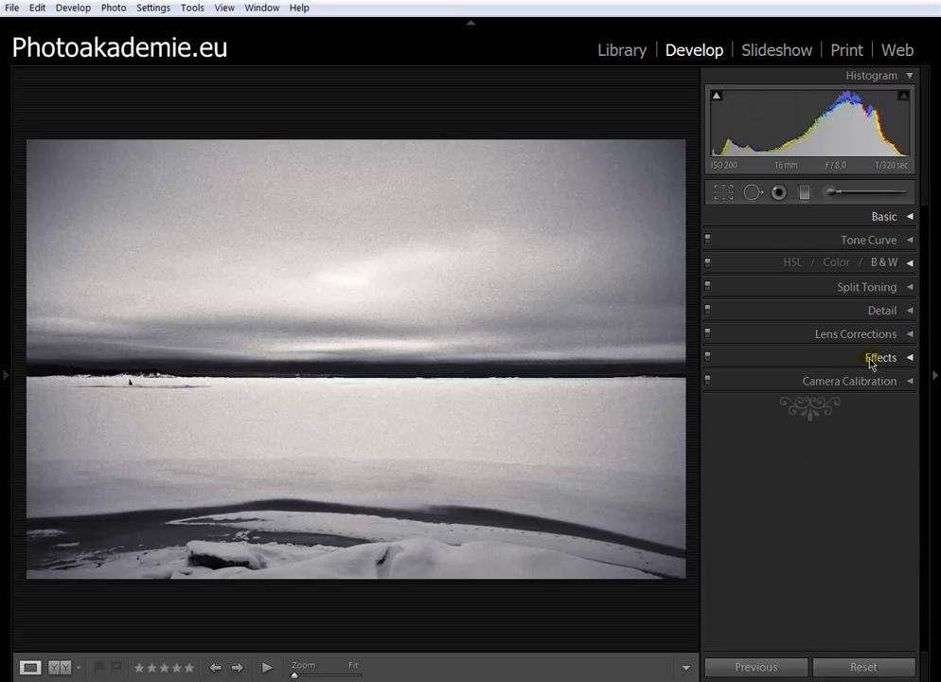
# - Examine the vignetting and grain settings under Effects, inspecting the sky's grain at 1:1 magnification
pyautogui.click(876, 359)
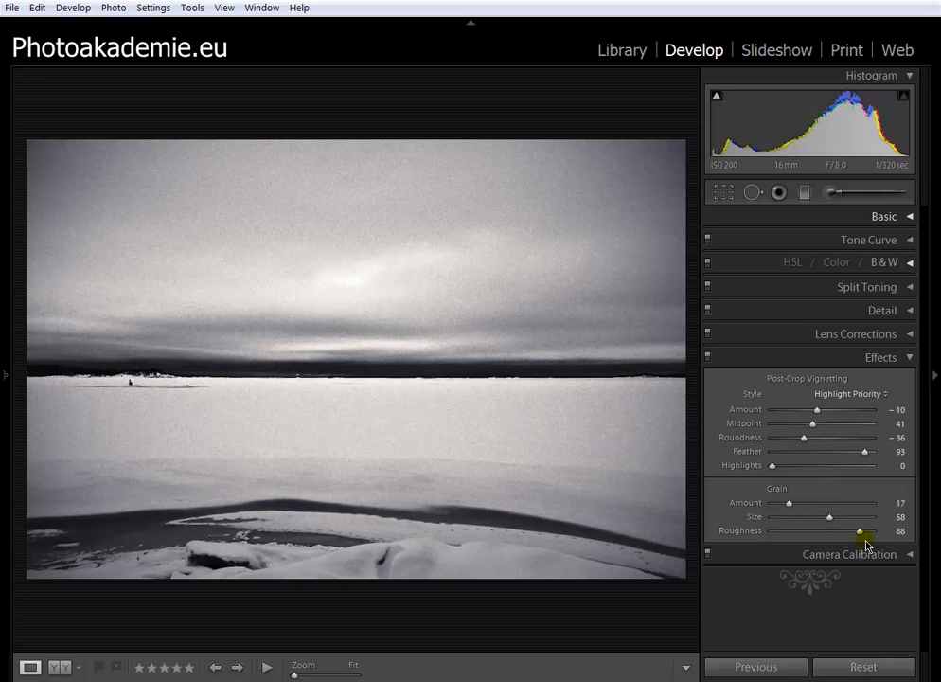
pyautogui.click(303, 244)
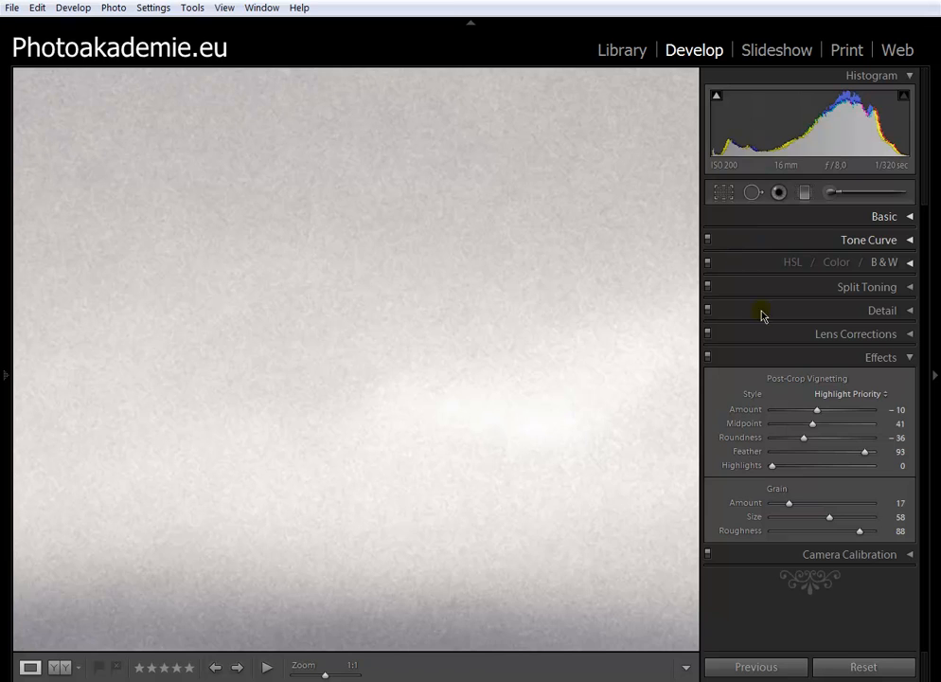
pyautogui.click(882, 358)
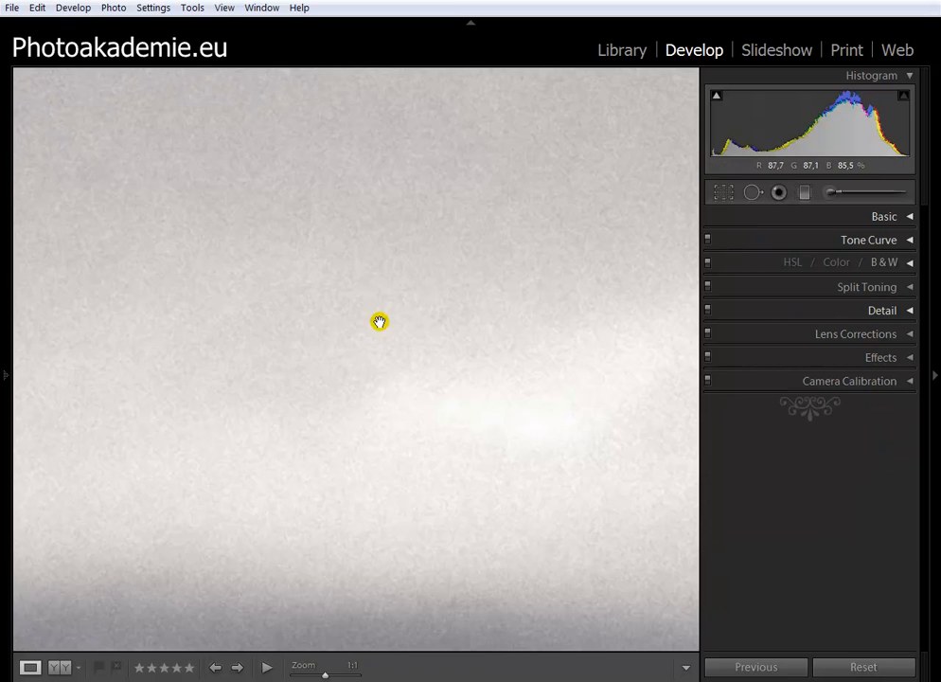
pyautogui.click(676, 299)
# - Review the colour noise reduction under Detail and the Post-Crop Vignetting style and values under Effects
pyautogui.click(884, 312)
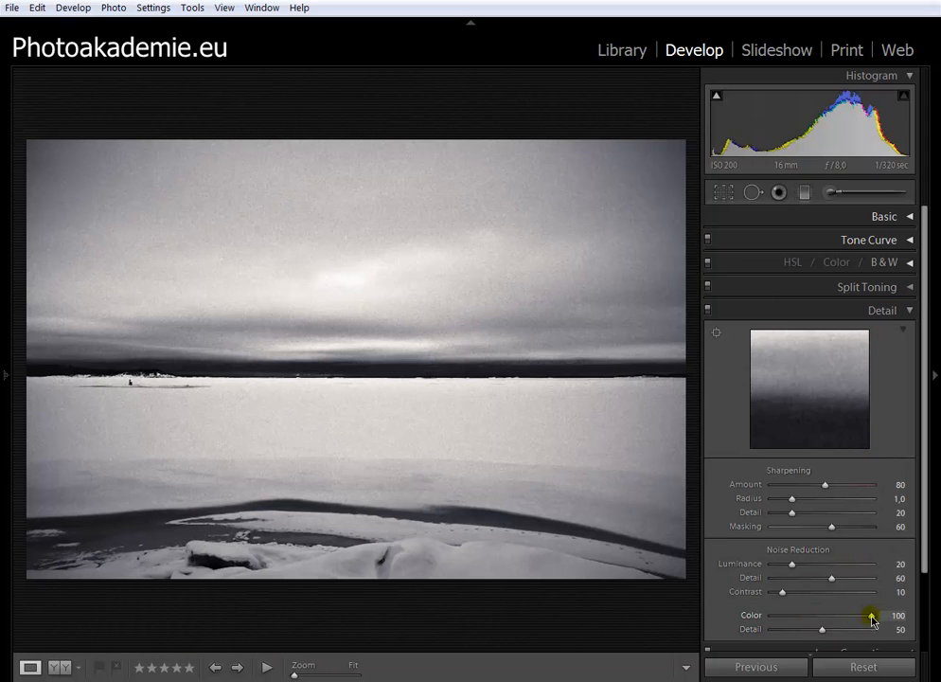
pyautogui.click(887, 309)
pyautogui.click(884, 358)
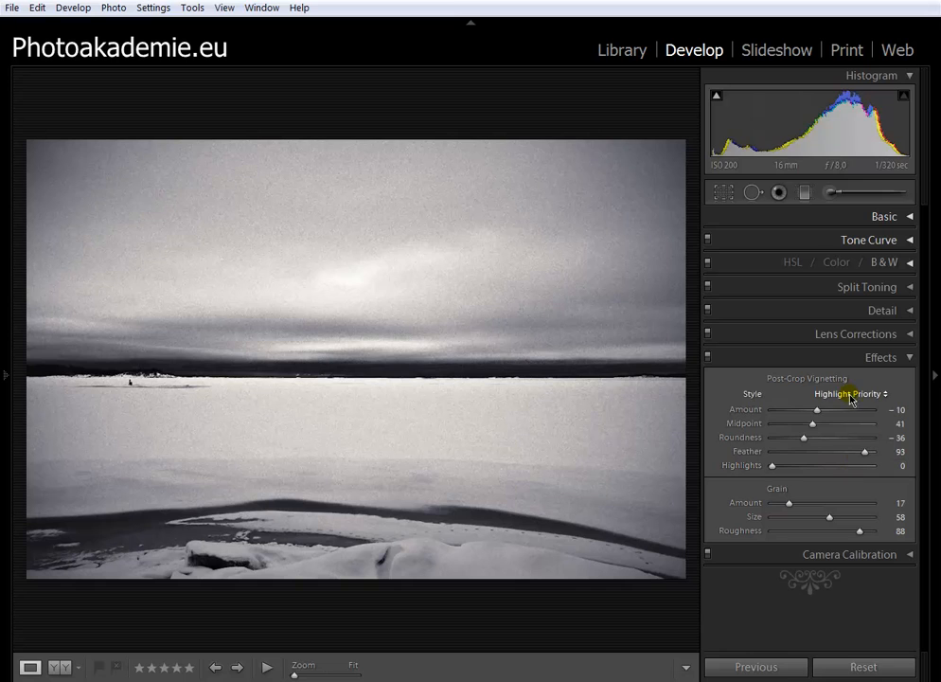
pyautogui.click(881, 357)
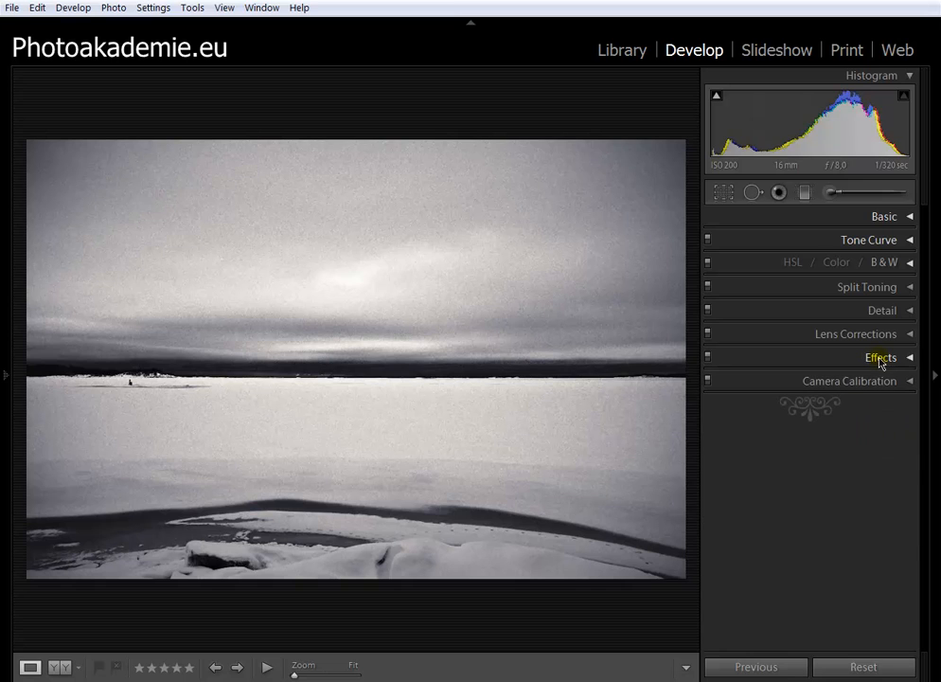
# - Review the process version, camera profile and primary colour settings under Camera Calibration
pyautogui.click(872, 381)
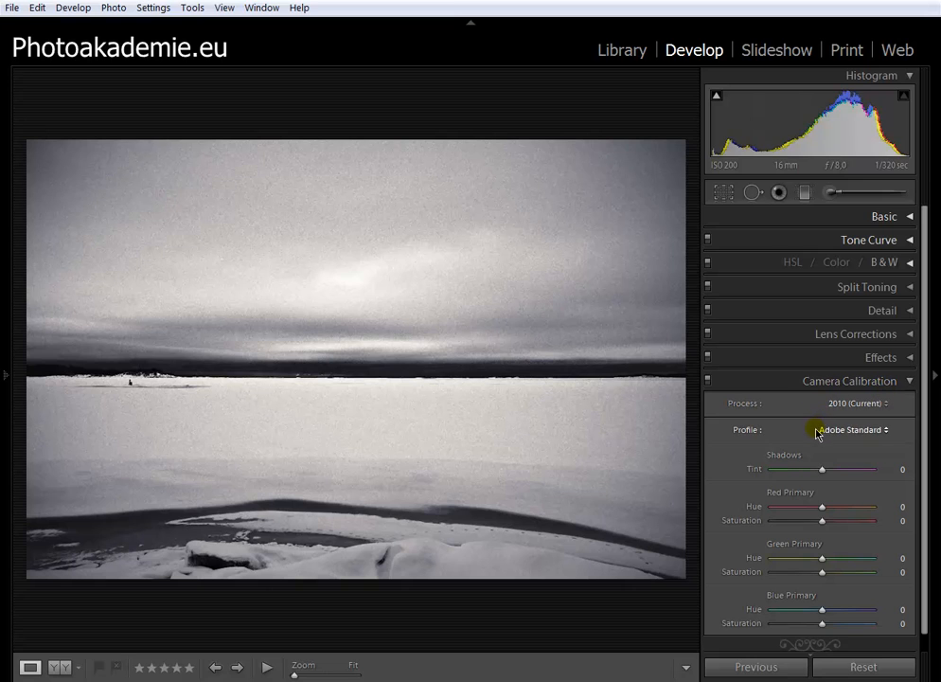
pyautogui.click(884, 384)
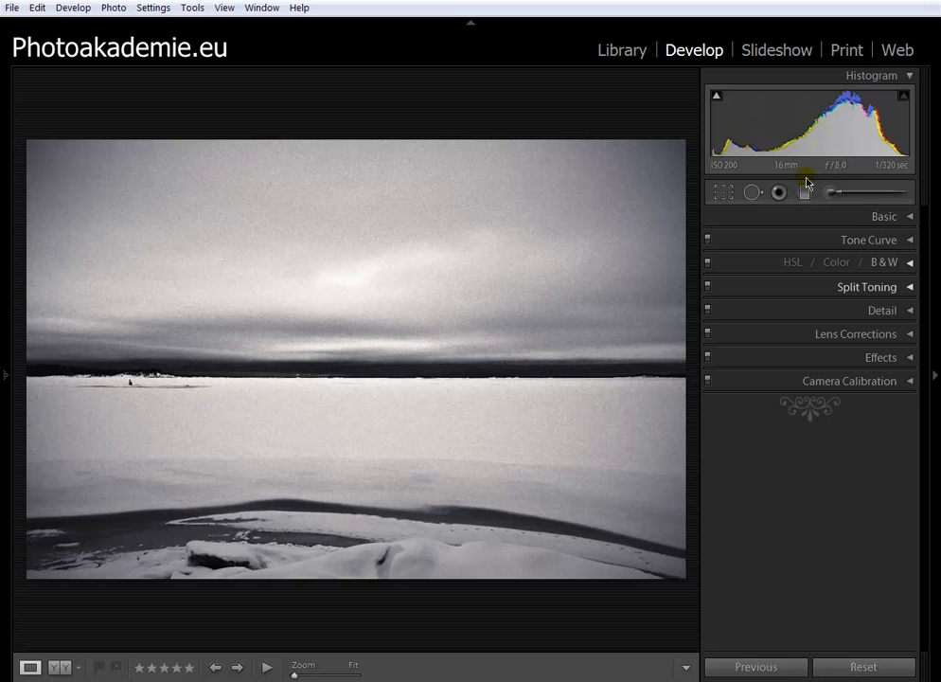
# - Examine the effect settings and gradient extents of both Graduated Filters over the snowy foreground, comparing the two filters
pyautogui.click(803, 193)
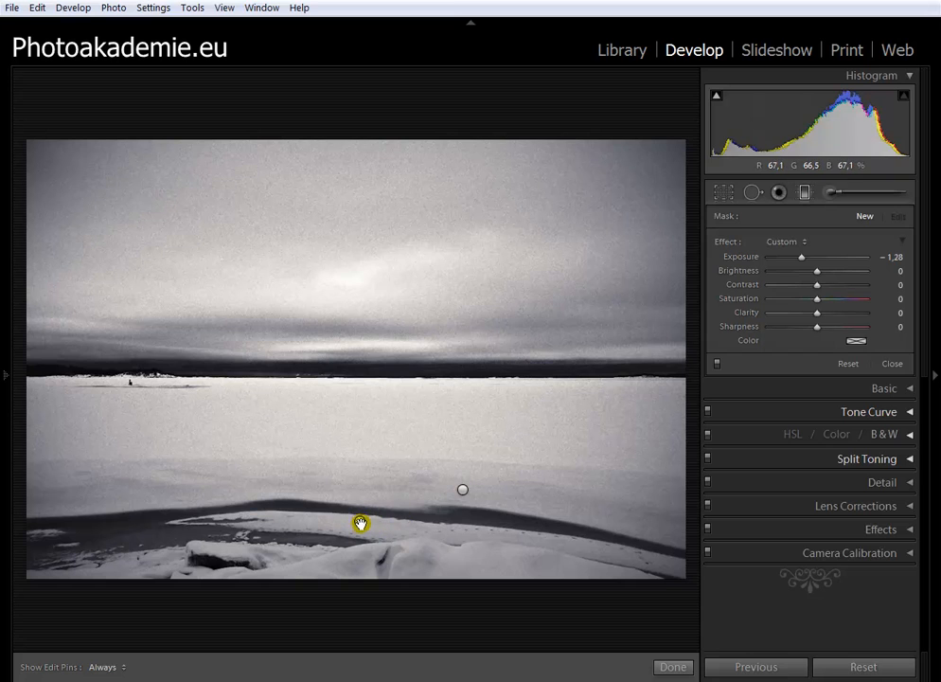
pyautogui.click(361, 523)
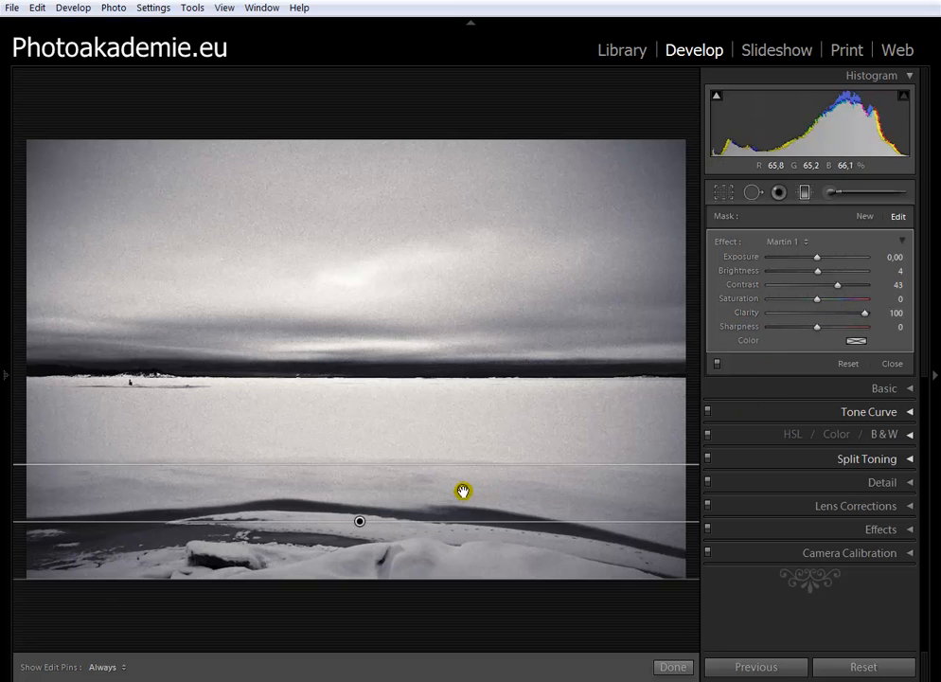
pyautogui.moveTo(462, 490); pyautogui.dragTo(463, 500)
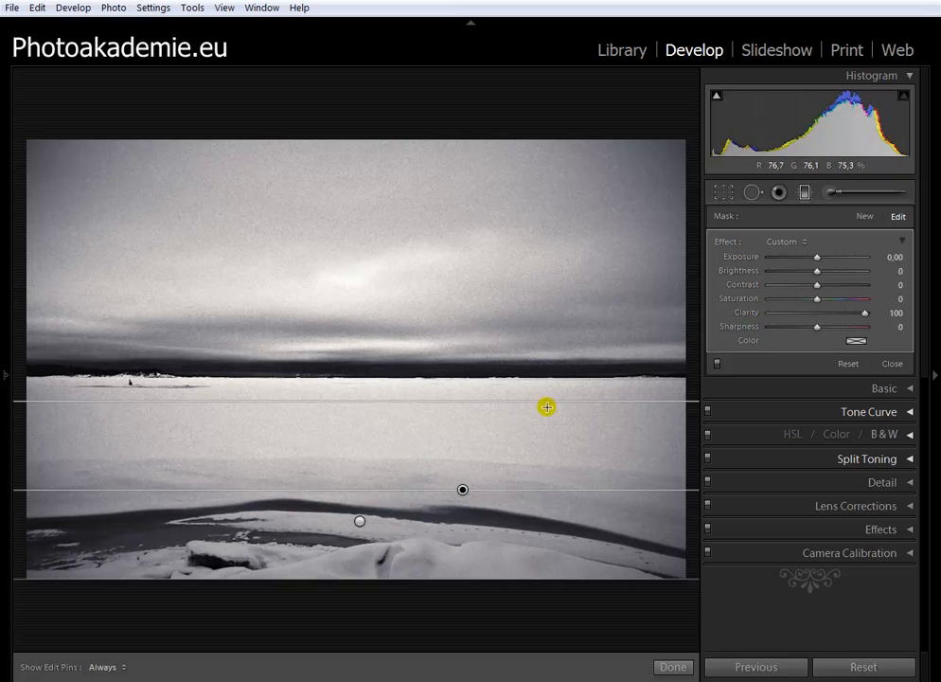
pyautogui.click(360, 522)
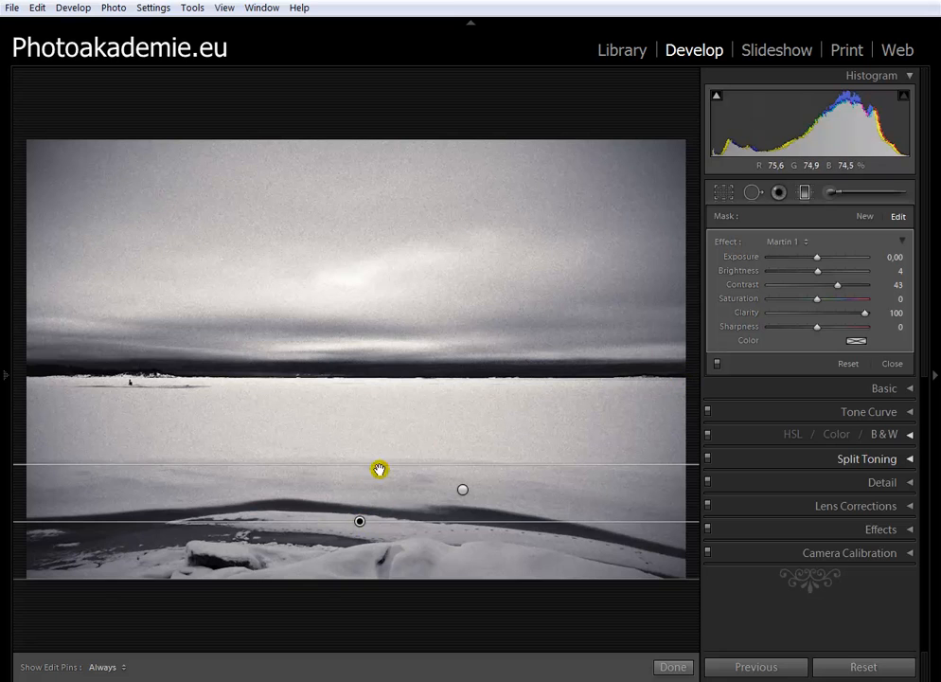
pyautogui.click(462, 489)
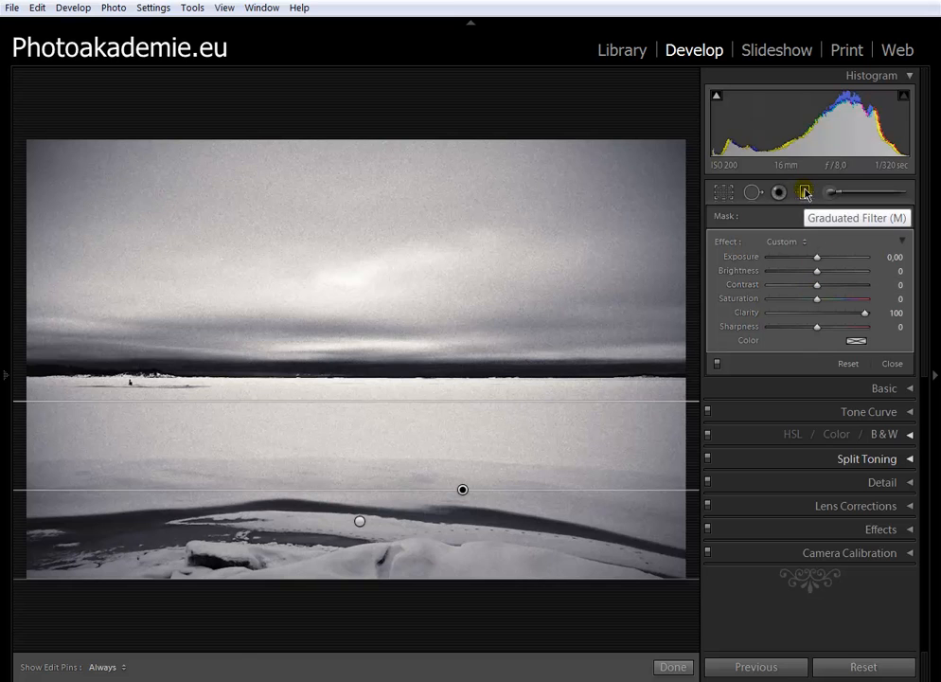
pyautogui.click(805, 193)
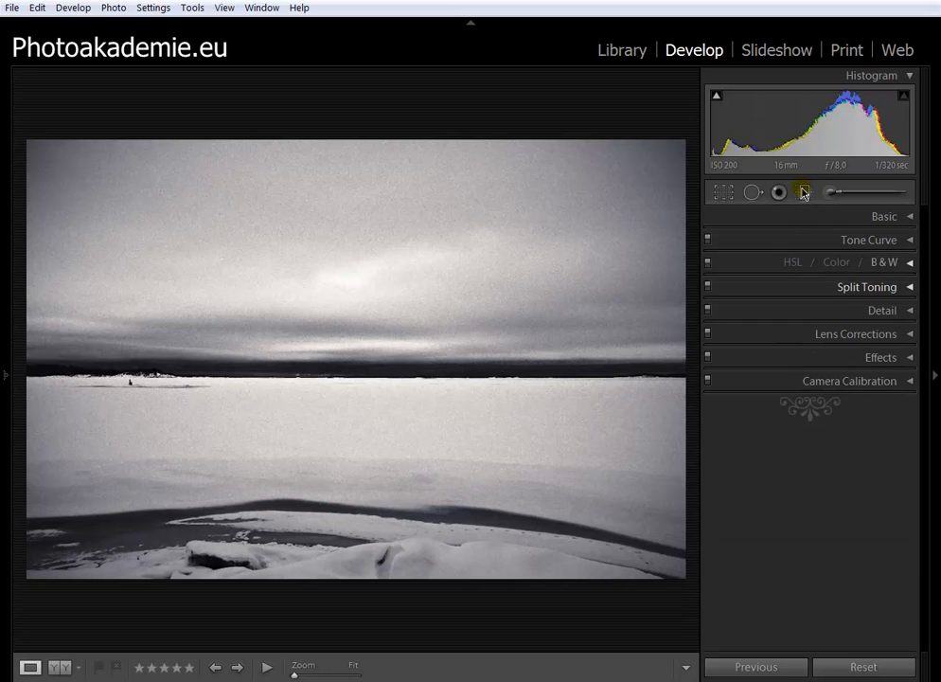